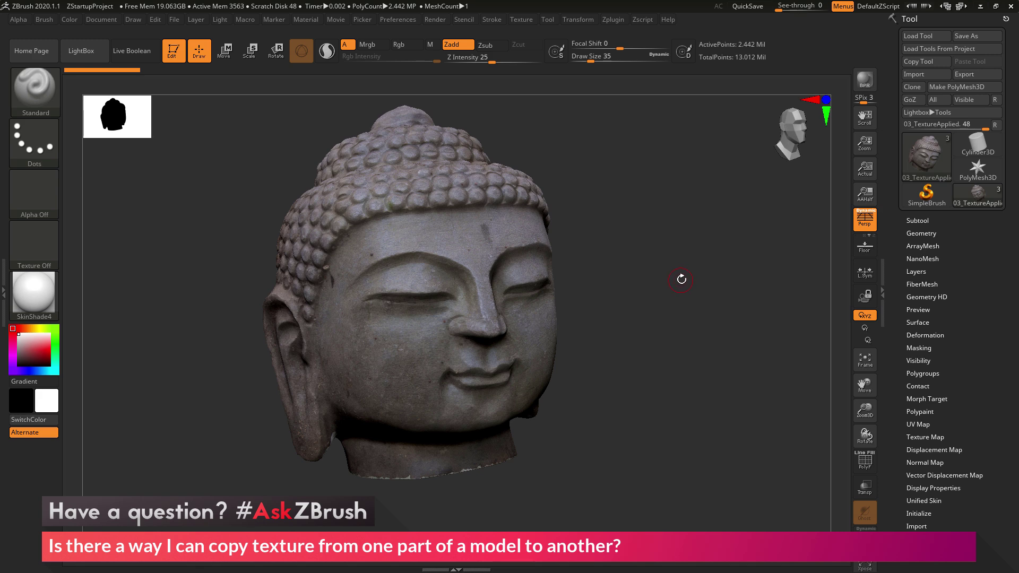
- Inspect the Buddha head's face, chin, neck underside and earlobes from several angles for texture flaws
drag(702, 295, 678, 285)
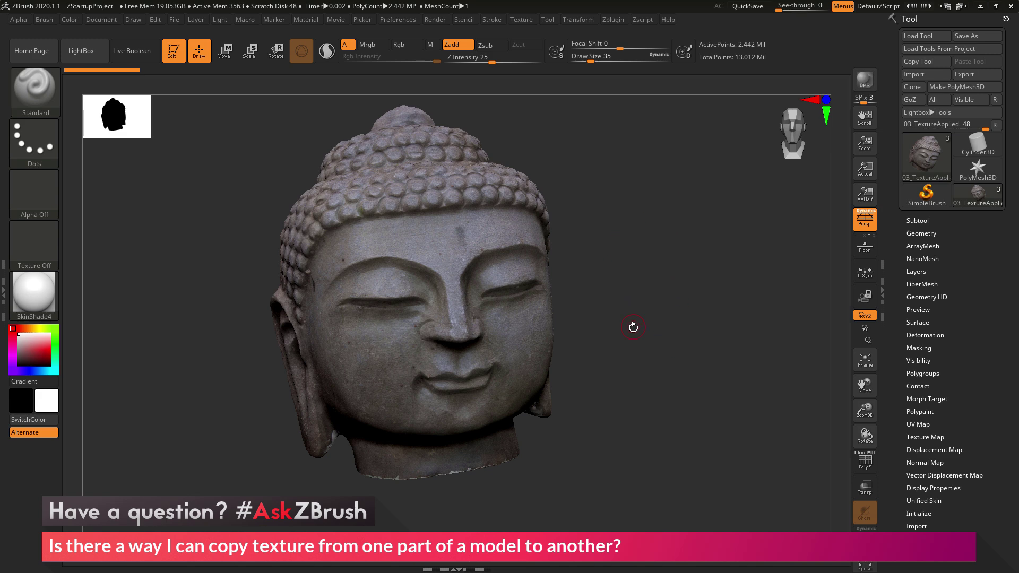
drag(638, 337, 635, 287)
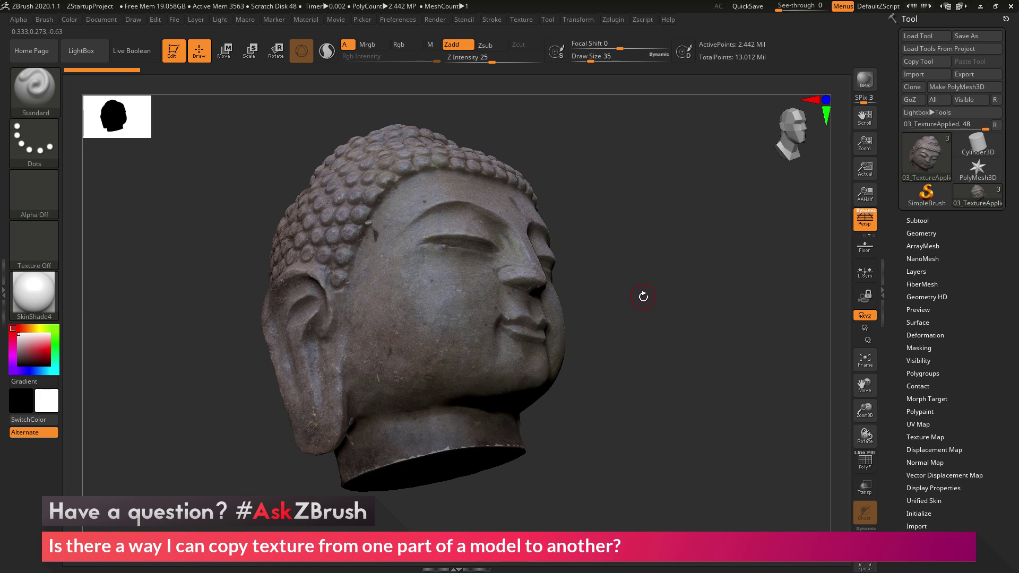
drag(657, 268, 626, 268)
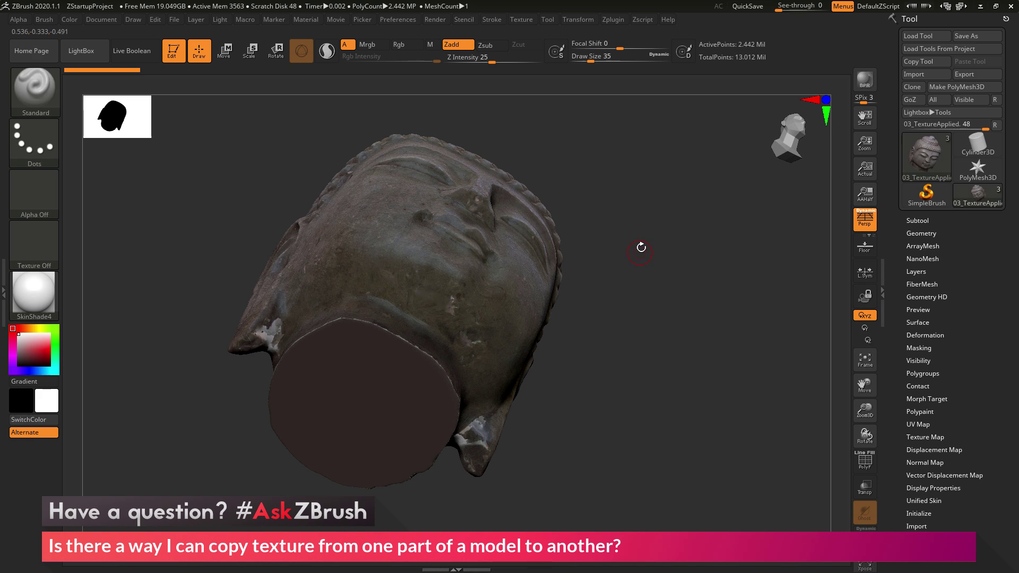
drag(639, 237, 569, 209)
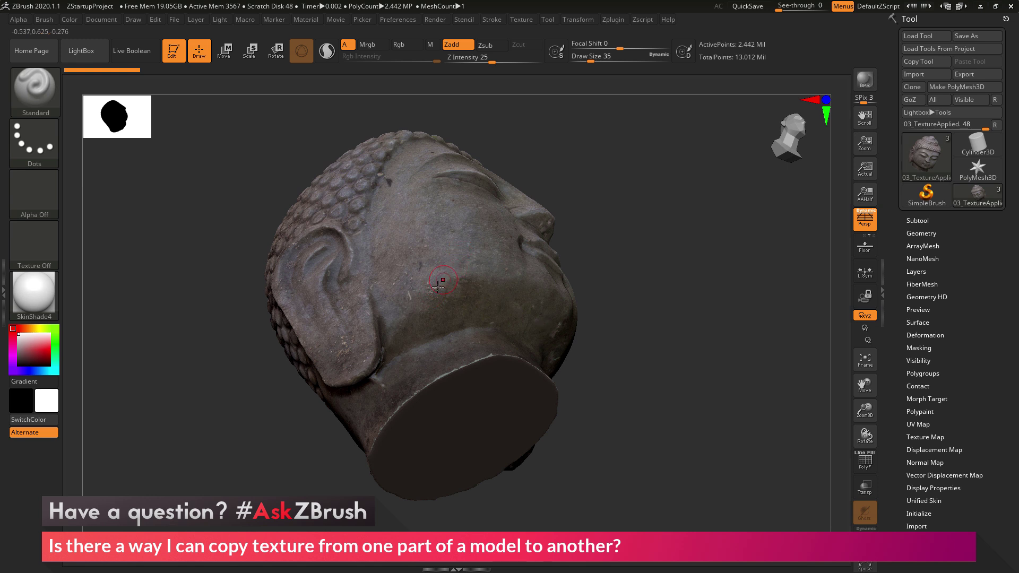
drag(630, 191, 493, 304)
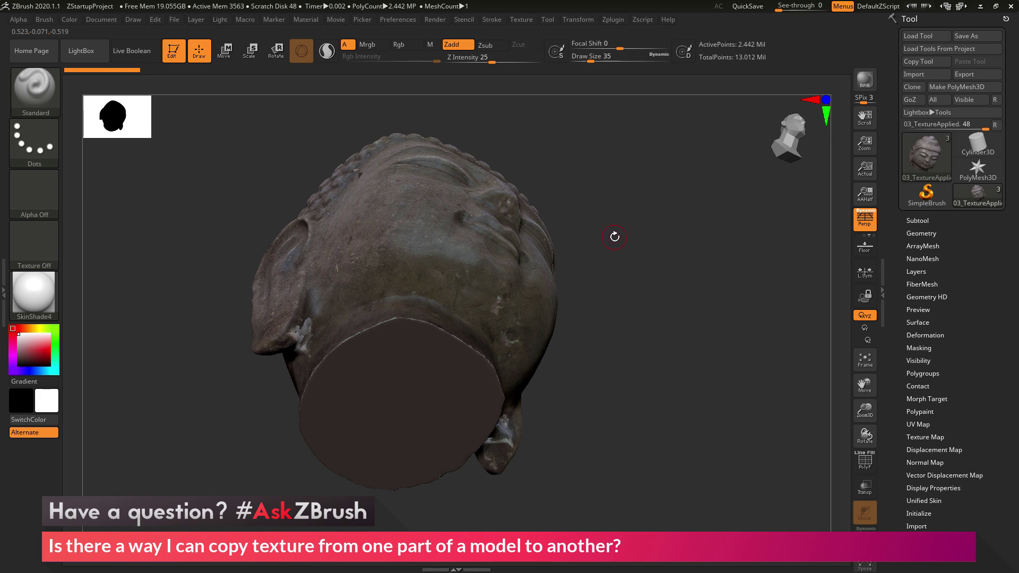
mouse_move(613, 227)
mouse_down()
mouse_move(621, 278)
mouse_move(644, 250)
mouse_move(645, 268)
mouse_move(623, 280)
mouse_move(629, 222)
mouse_move(607, 223)
mouse_up()
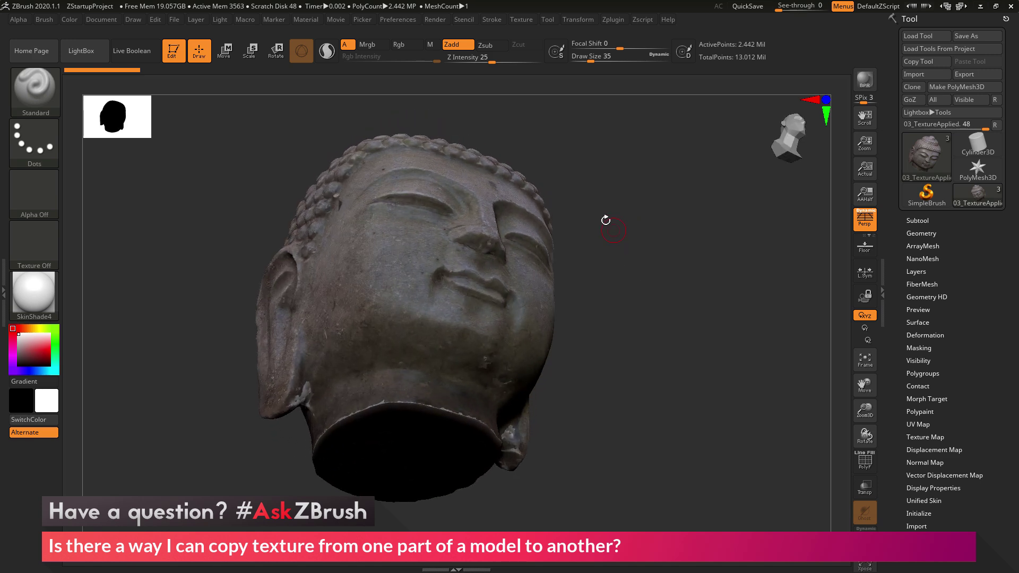
- Choose the XTractor brush and capture an alpha and texture from the side of the cheek
click(33, 99)
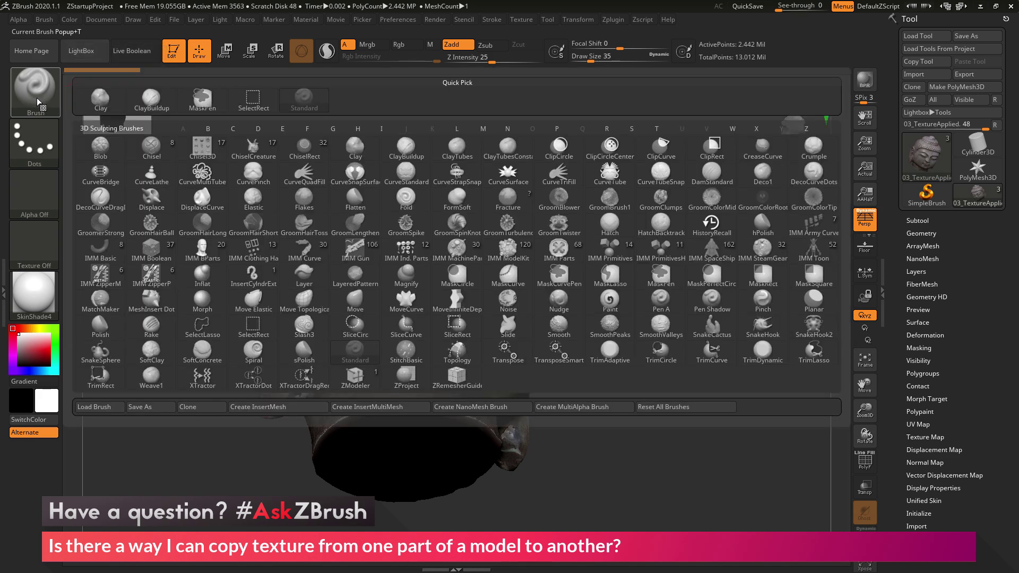
click(204, 380)
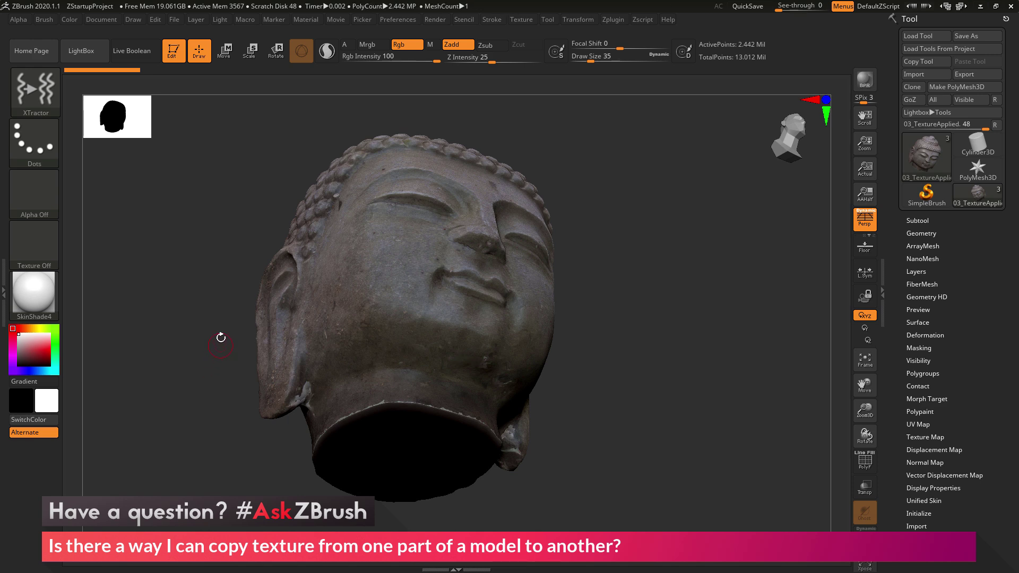
click(19, 20)
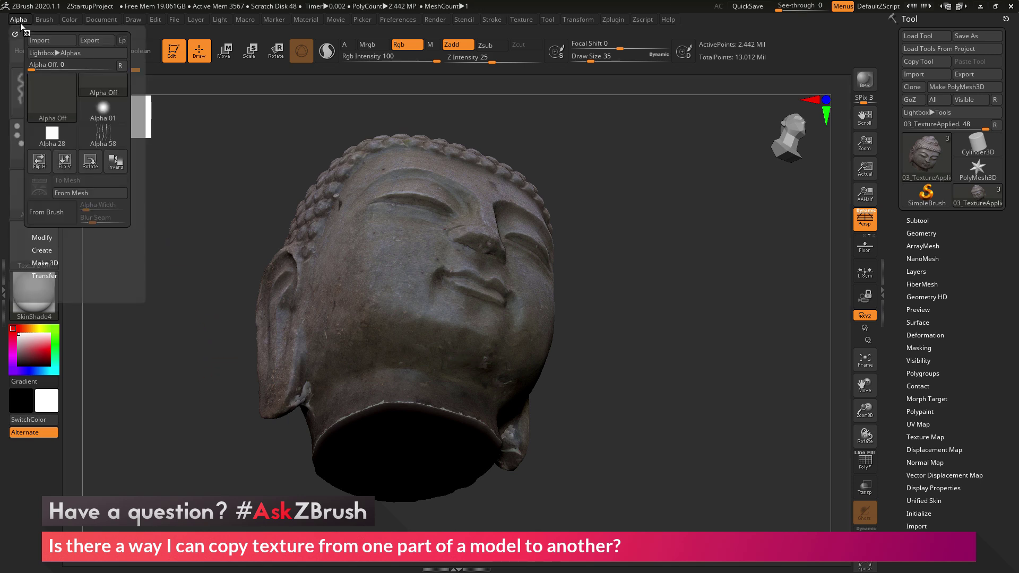
click(73, 210)
drag(626, 255, 605, 247)
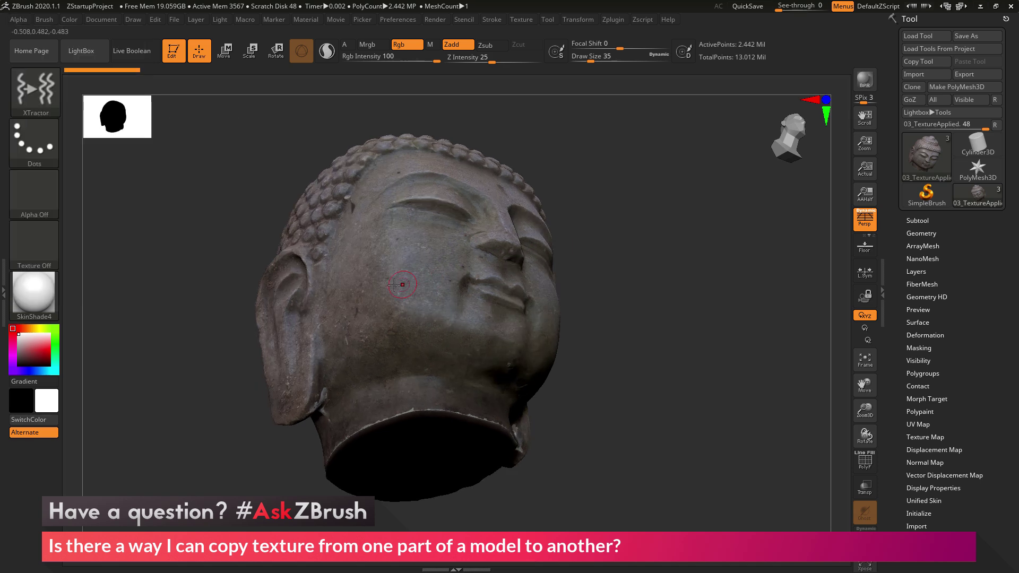
key(alt)
click(384, 313)
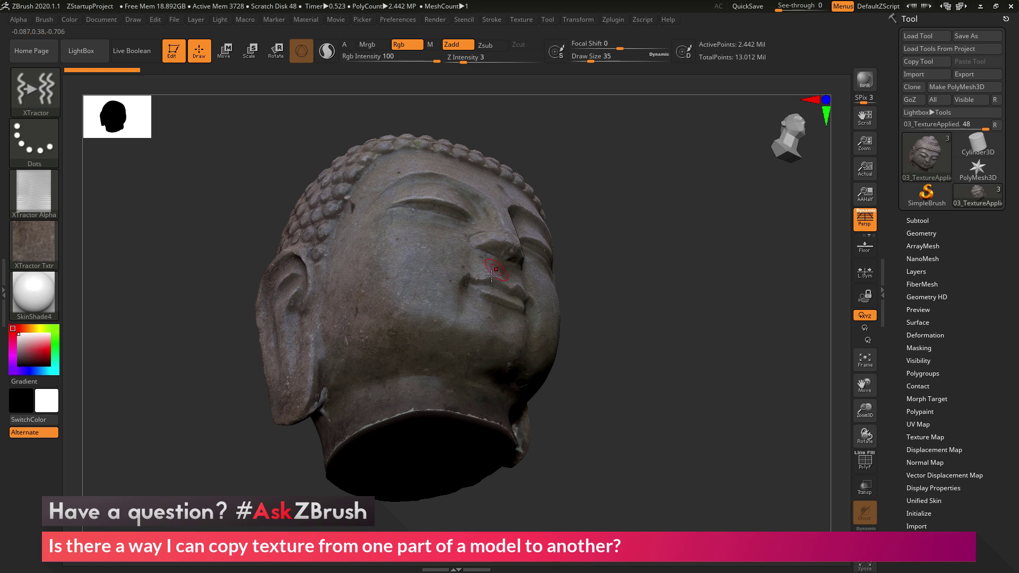
- Turn off Zadd and sample only the color texture from the cheek above the jaw, without an alpha
click(462, 45)
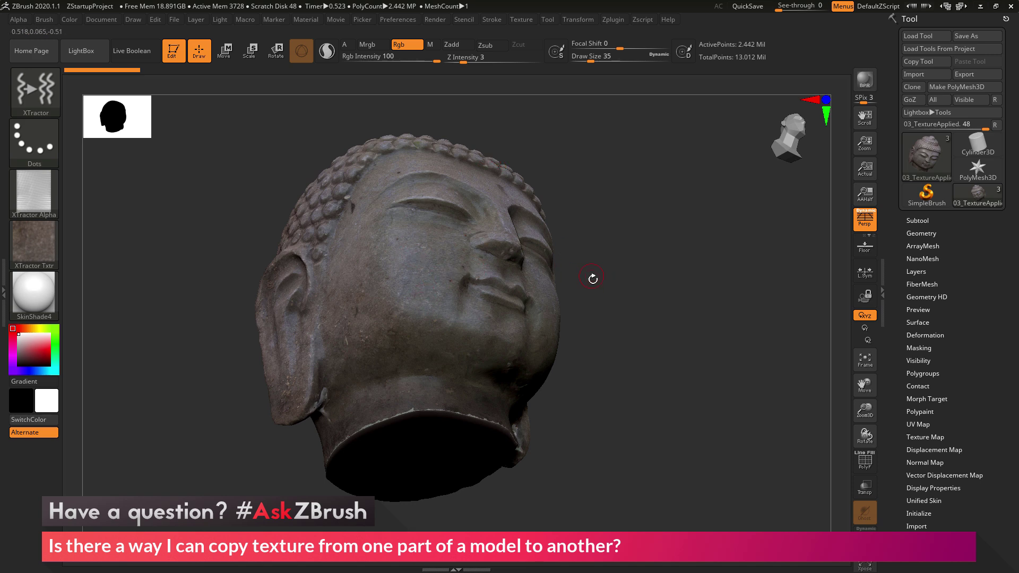
drag(605, 297, 413, 288)
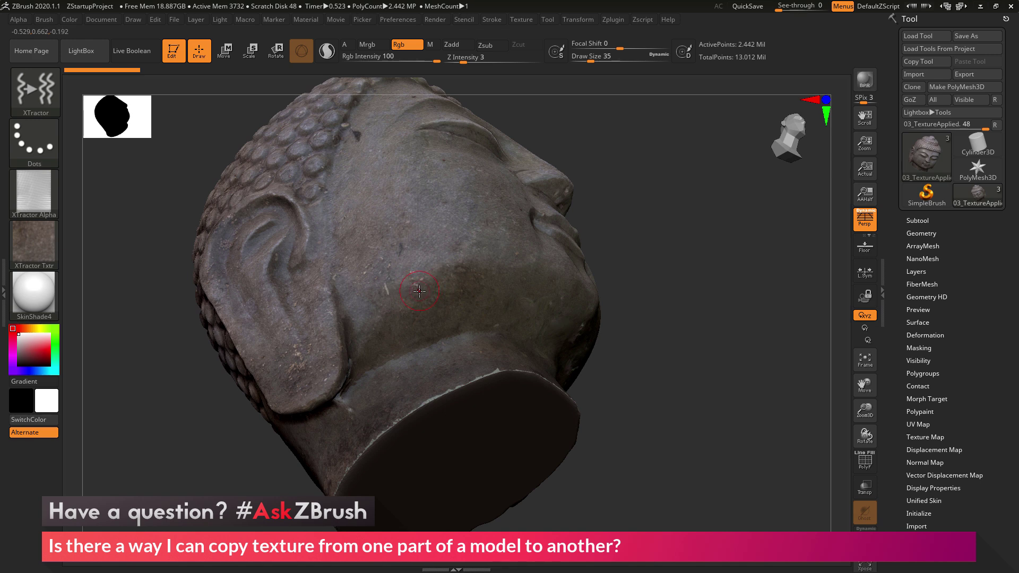
click(19, 20)
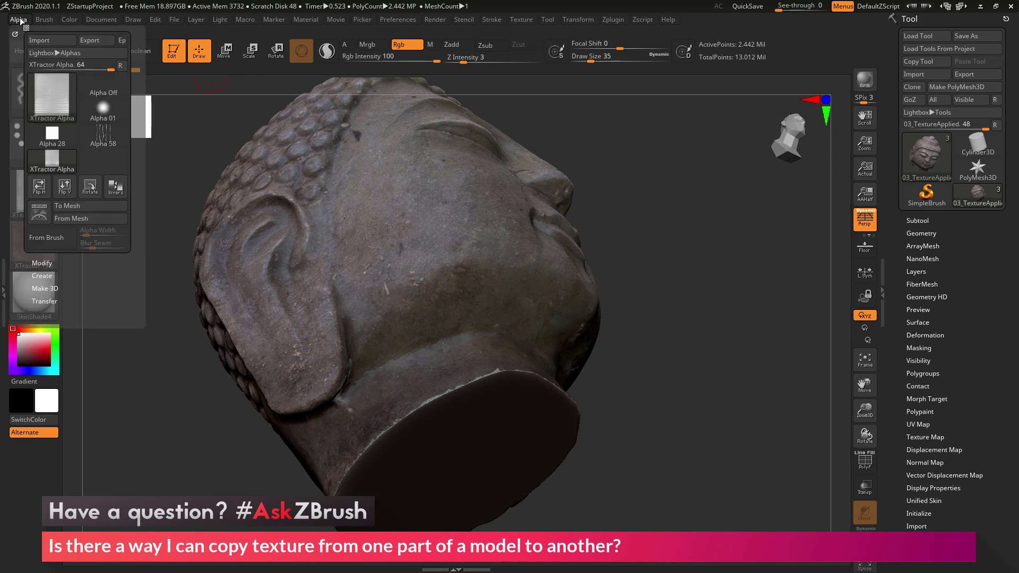
click(46, 237)
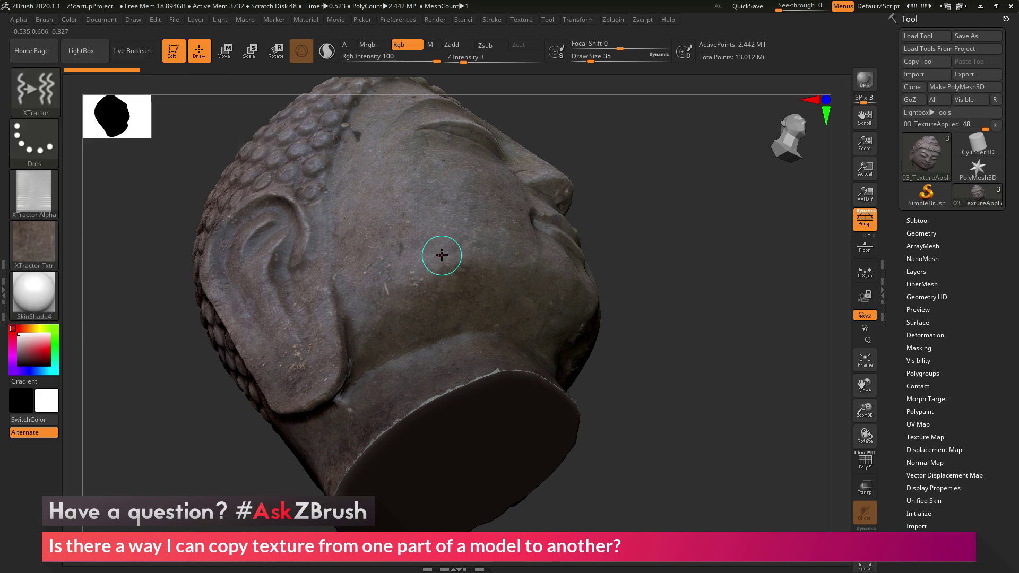
click(430, 295)
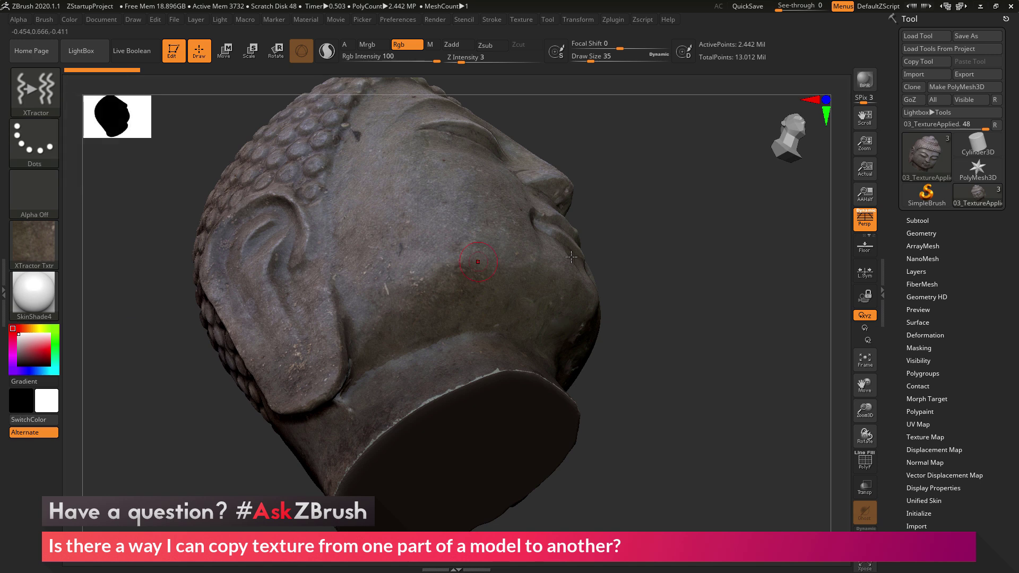
- Paint the sampled cheek texture over the white patches behind and beneath the nearer earlobe
mouse_move(659, 263)
mouse_down()
mouse_move(683, 266)
mouse_move(685, 223)
mouse_move(701, 221)
mouse_move(551, 205)
mouse_up()
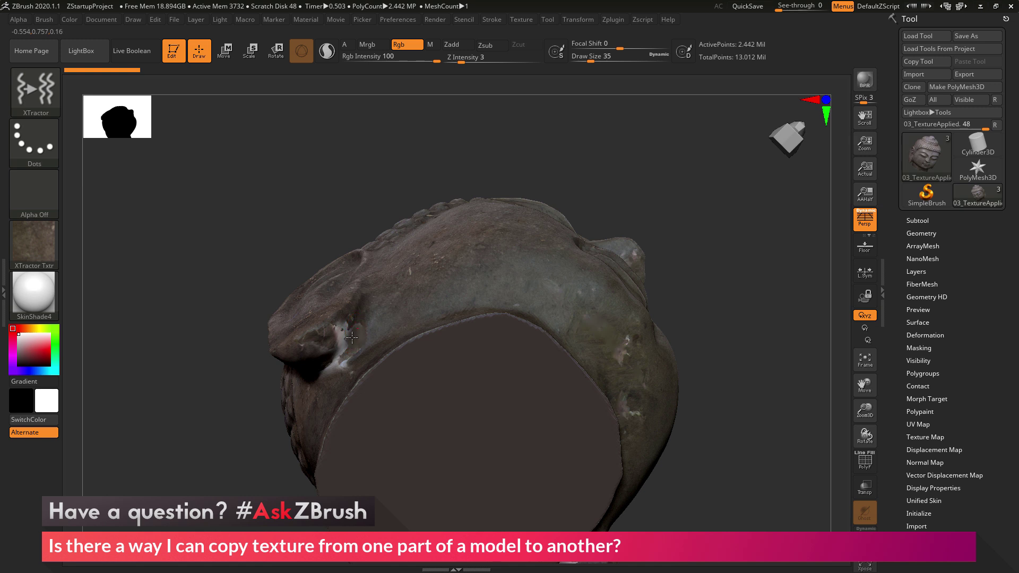
right_drag(347, 336, 338, 320)
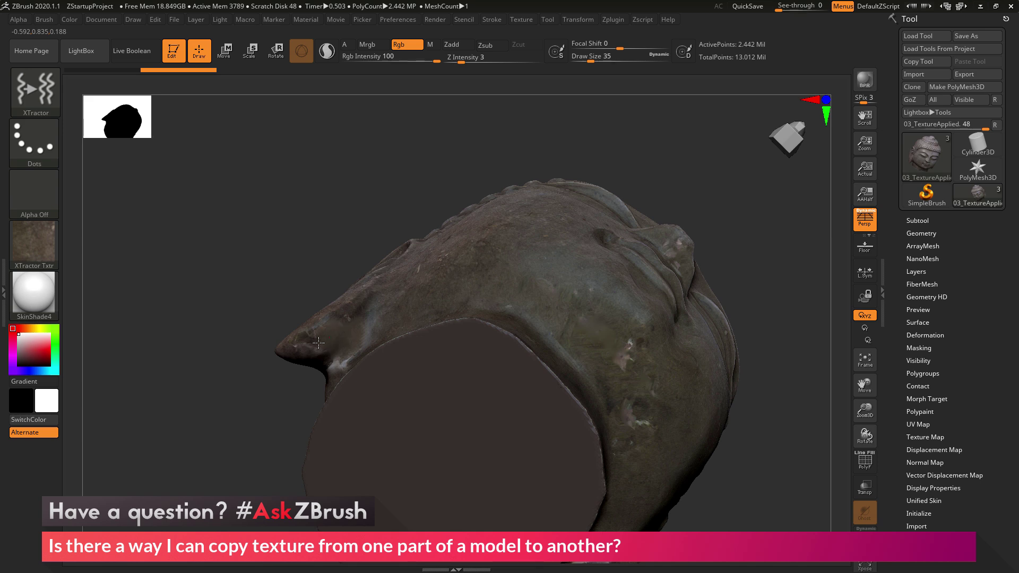
drag(383, 216, 326, 363)
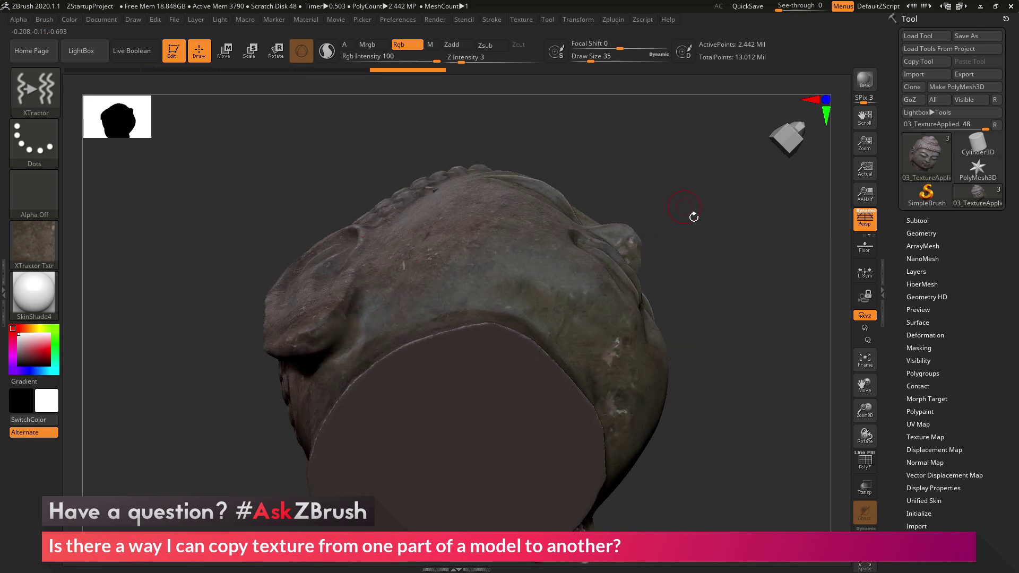
drag(694, 216, 299, 353)
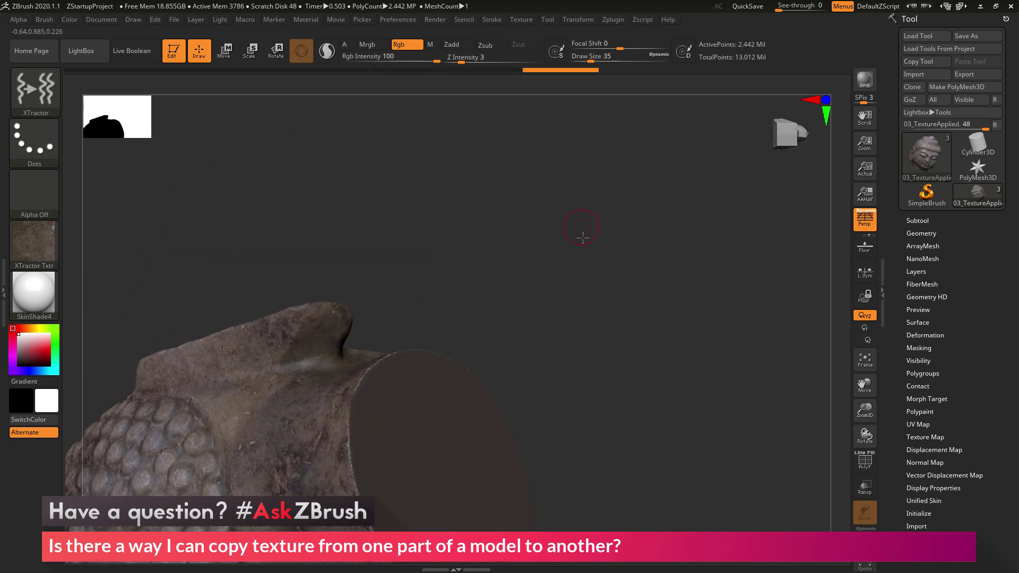
- Sample clean texture from the lower cheek and jaw and paint it over the light blemishes on the chin
mouse_move(582, 237)
mouse_down()
mouse_move(635, 253)
mouse_move(732, 200)
mouse_move(669, 259)
mouse_move(626, 234)
mouse_move(573, 271)
mouse_move(531, 255)
mouse_move(488, 266)
mouse_up()
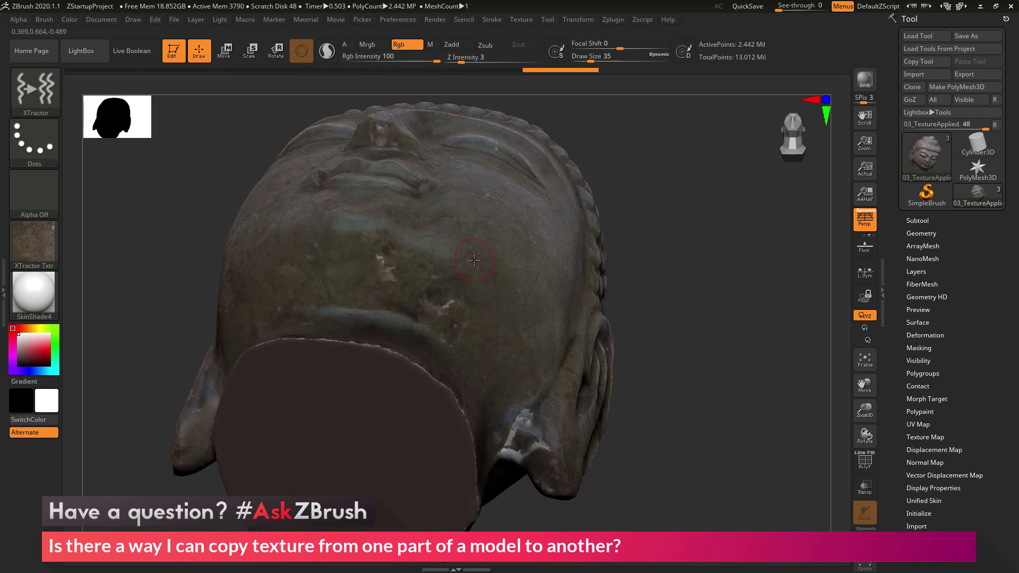
drag(473, 258, 498, 317)
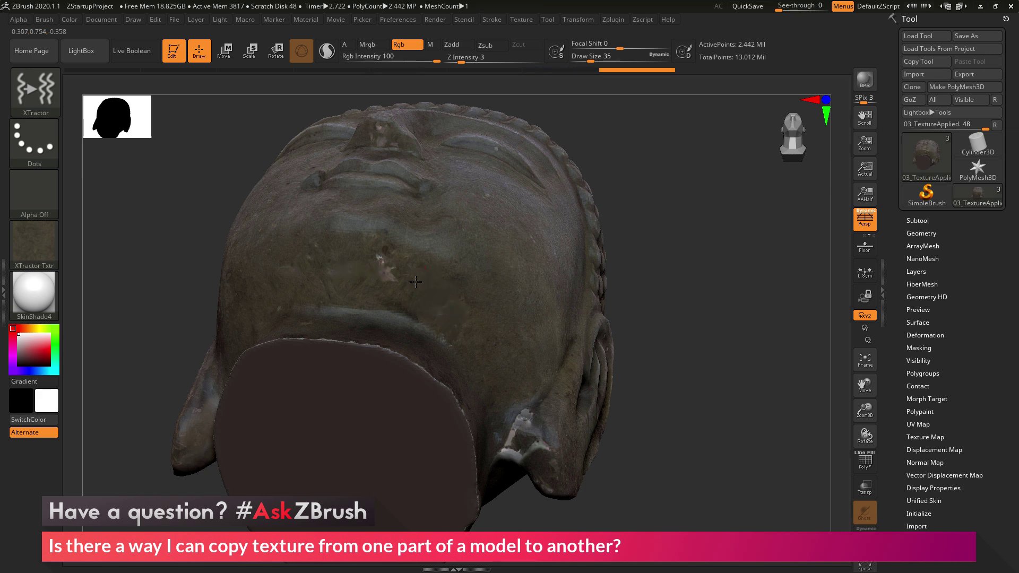
drag(398, 267, 381, 245)
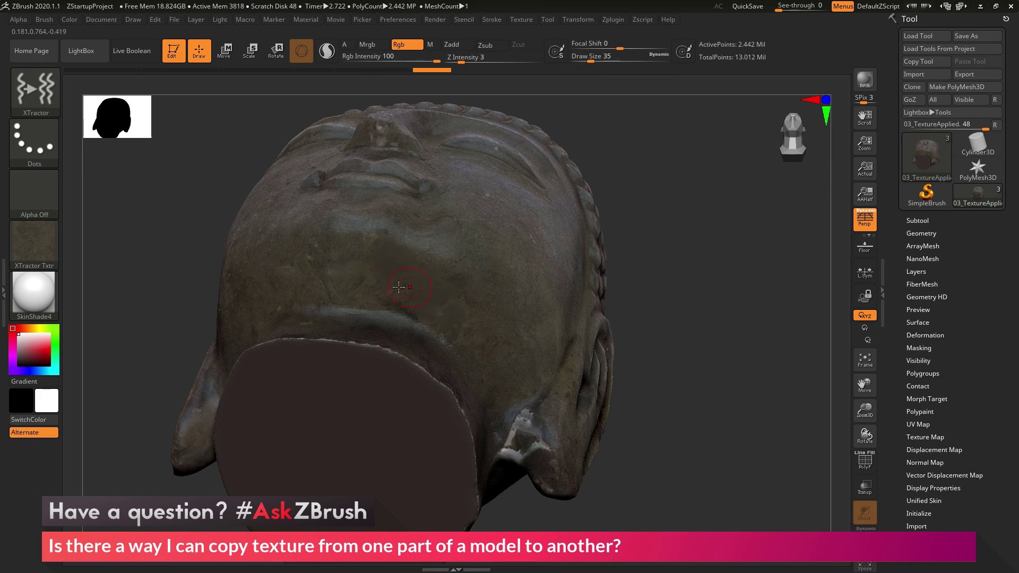
drag(664, 189, 380, 275)
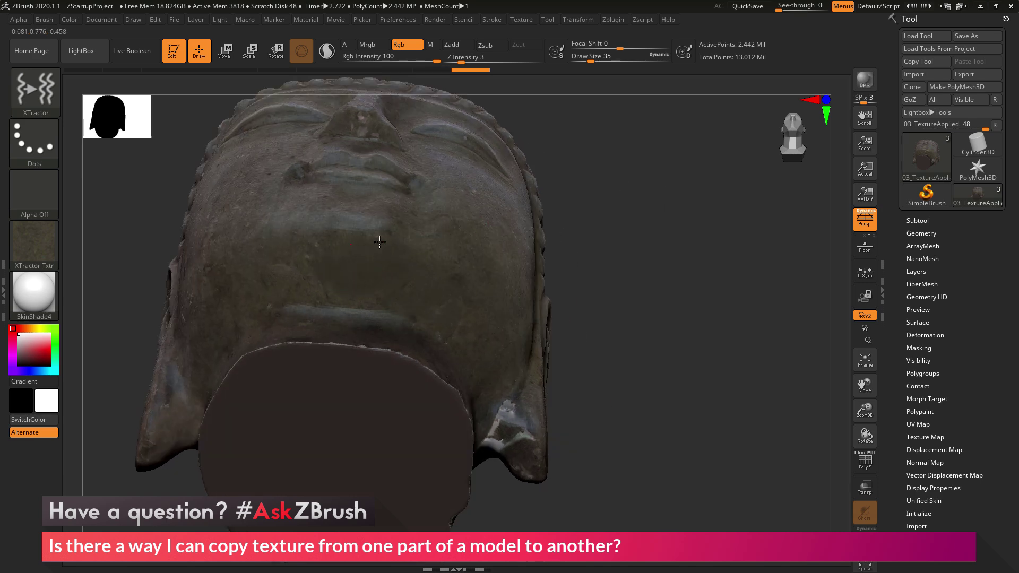
drag(600, 200, 311, 265)
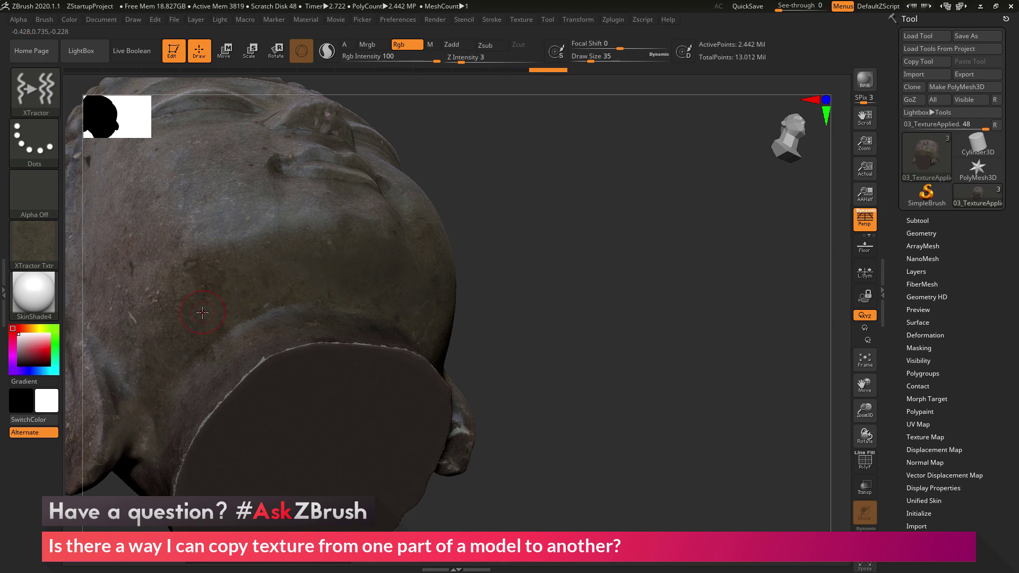
drag(196, 320, 283, 268)
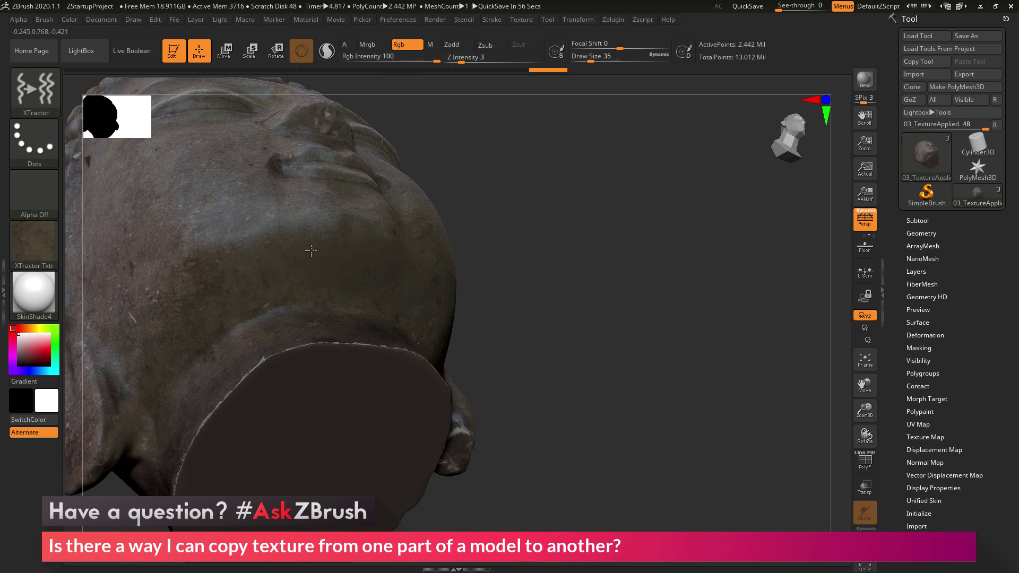
- Set the draw size to 16 and paint clean sampled texture over the marks beneath the nose
mouse_move(562, 212)
mouse_down()
mouse_move(572, 193)
mouse_move(574, 271)
mouse_move(573, 228)
mouse_move(618, 246)
mouse_move(615, 254)
mouse_move(649, 212)
mouse_move(563, 148)
mouse_up()
key(space)
drag(356, 287, 374, 279)
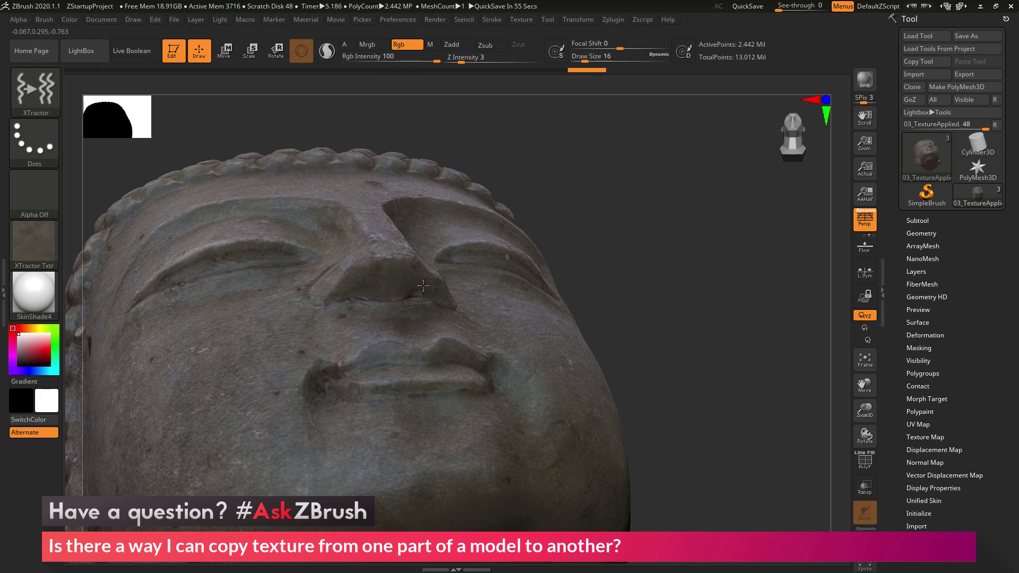
- With draw size 36, sample dark texture from the neck and paint it over the white patch by the opposite earlobe
drag(631, 249, 450, 228)
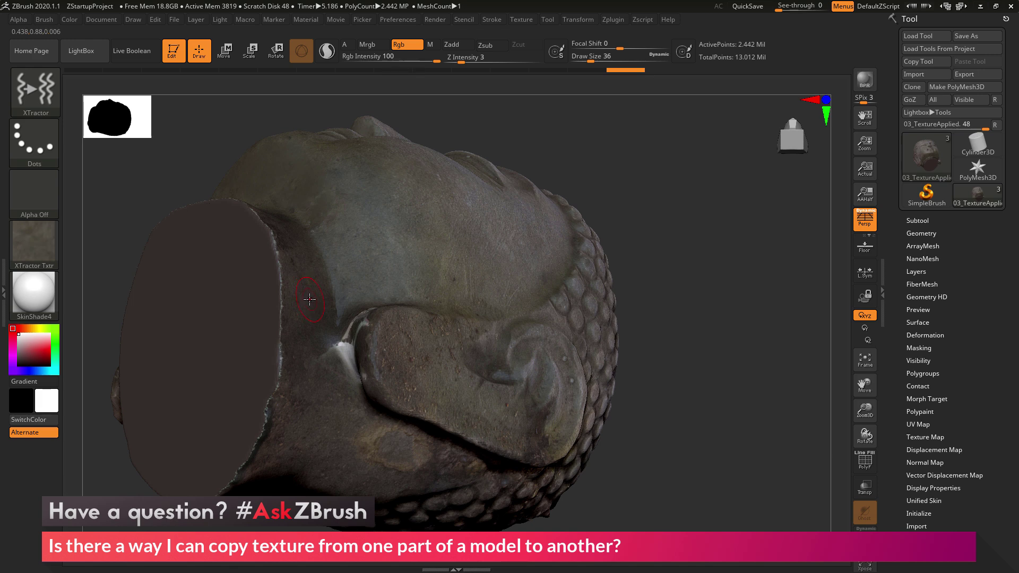
mouse_move(307, 310)
mouse_down()
mouse_move(339, 316)
mouse_move(354, 343)
mouse_up()
right_drag(354, 343, 358, 352)
mouse_move(358, 353)
mouse_down()
mouse_move(371, 326)
mouse_move(358, 312)
mouse_up()
drag(333, 357, 367, 372)
mouse_move(367, 372)
right_down()
mouse_move(437, 280)
mouse_move(386, 377)
mouse_move(530, 306)
mouse_move(562, 269)
mouse_move(573, 292)
mouse_move(571, 239)
mouse_move(632, 276)
mouse_move(678, 258)
mouse_move(664, 303)
mouse_move(639, 318)
right_up()
ctrl+click(561, 269)
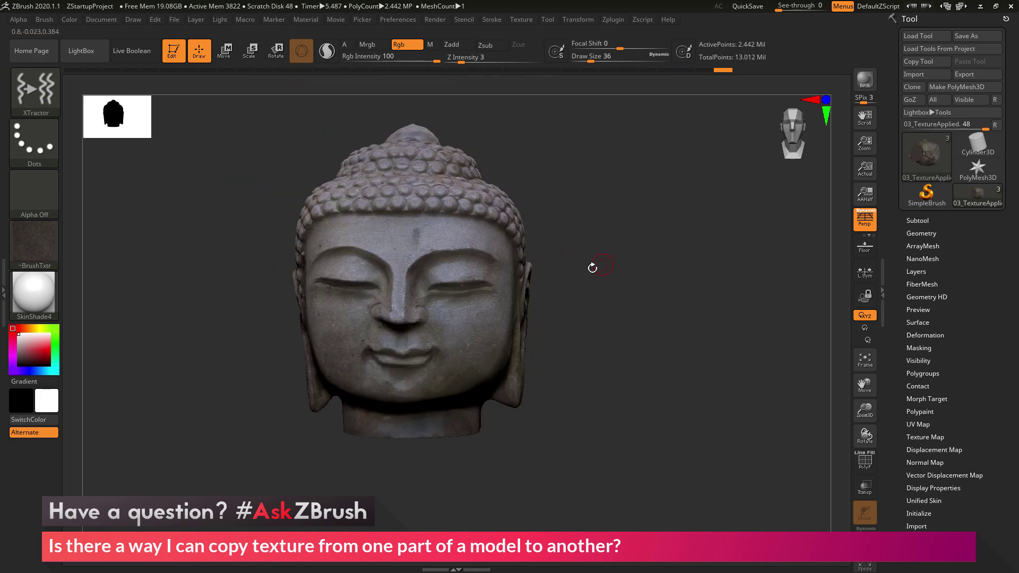
right_drag(593, 267, 588, 289)
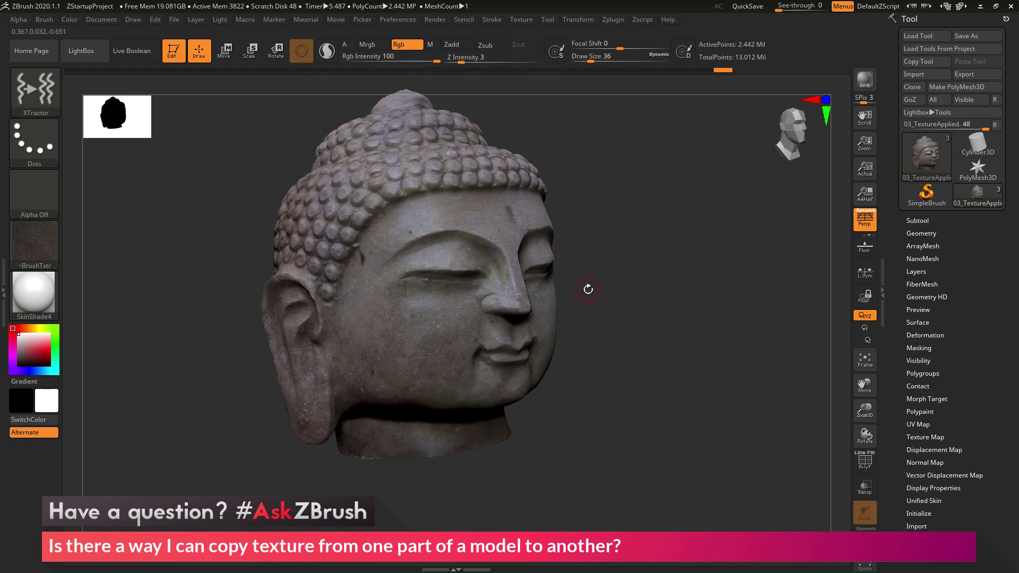
- Reselect the XTractor brush and sample a fresh color texture from the cheek
click(34, 89)
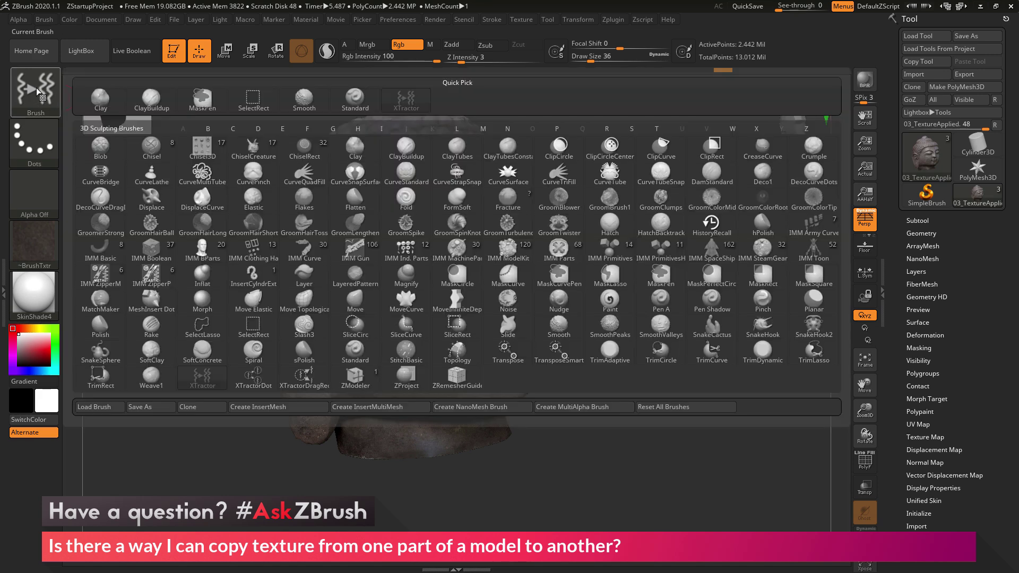
click(208, 381)
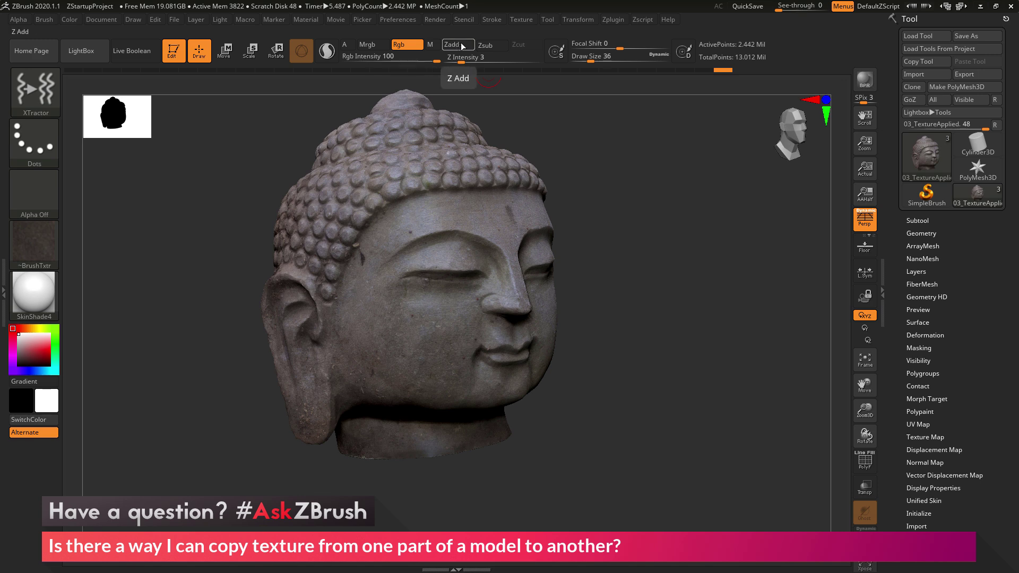
drag(615, 220, 447, 309)
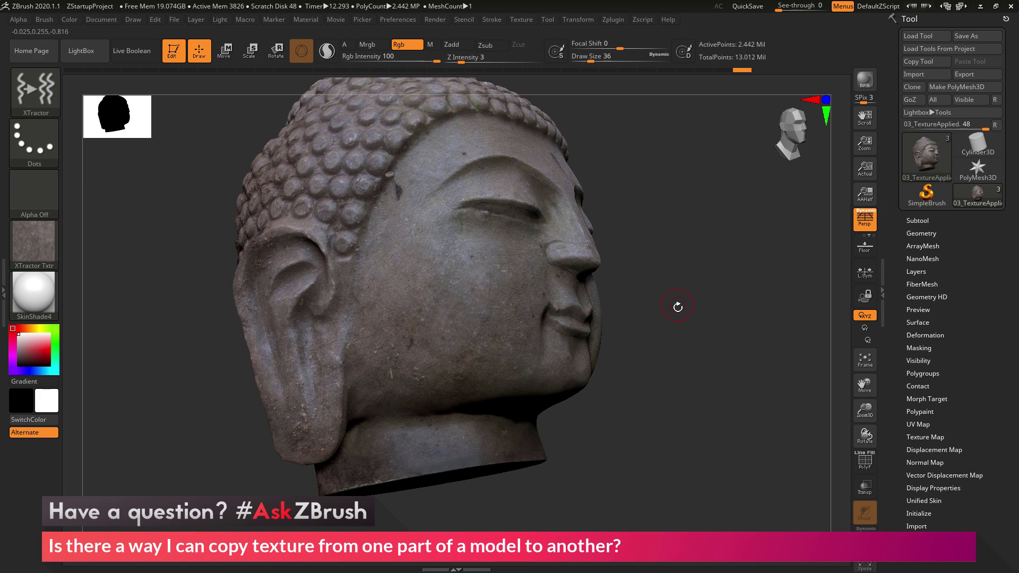
drag(678, 307, 650, 297)
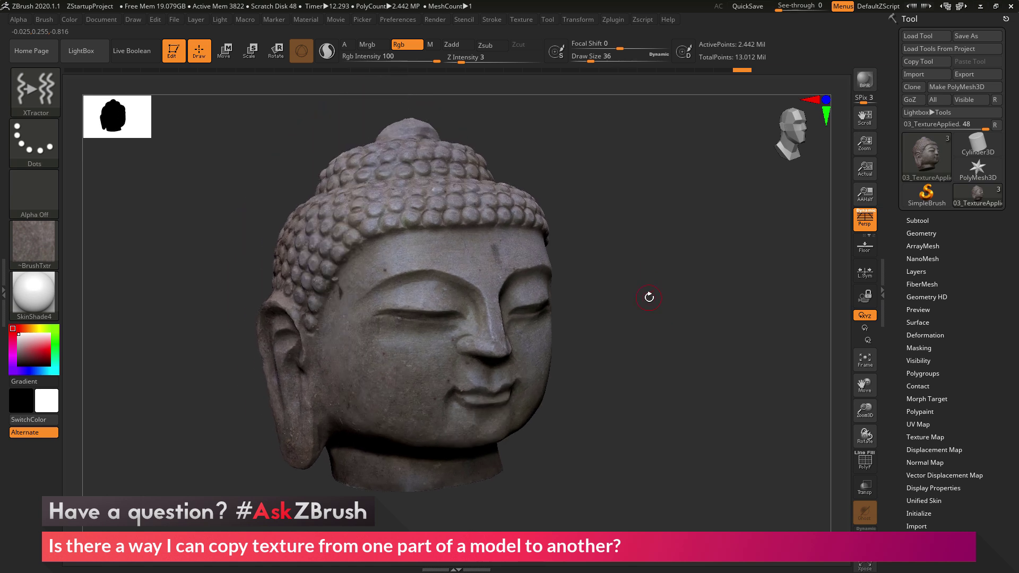